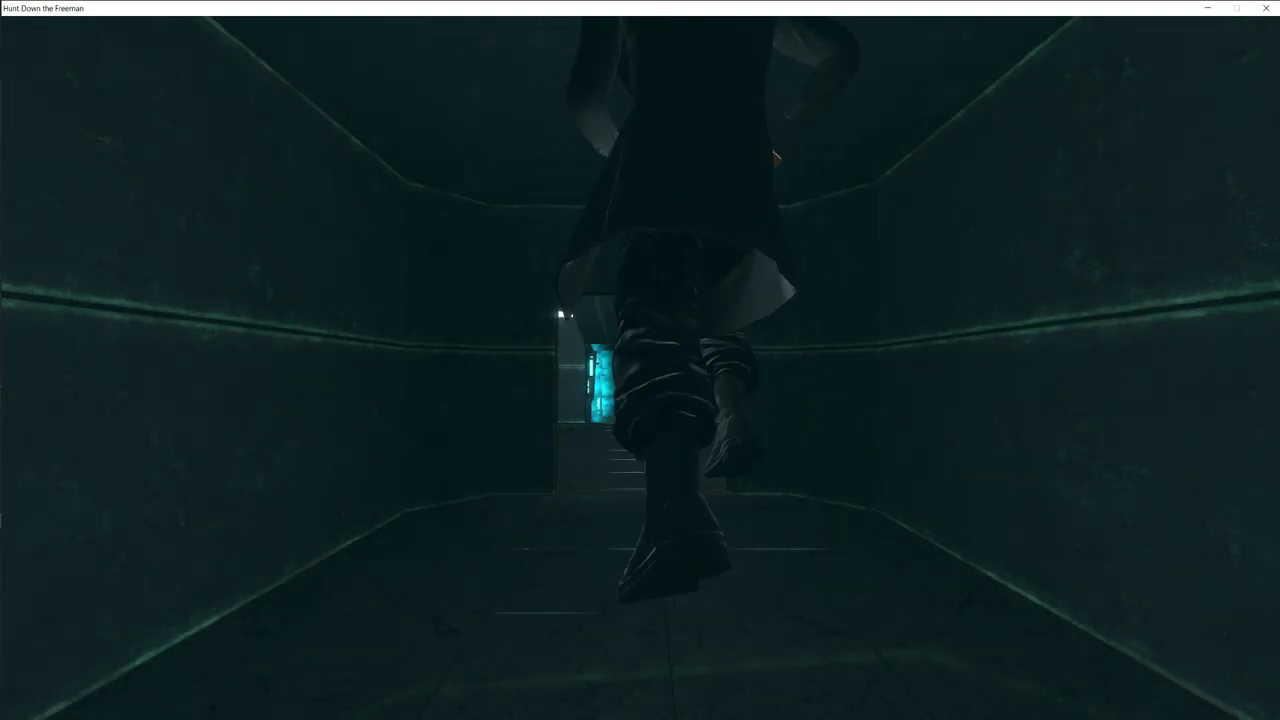
Run buildcubemaps in the developer console, crashing the game with an odd lump size engine error.
key("grave")
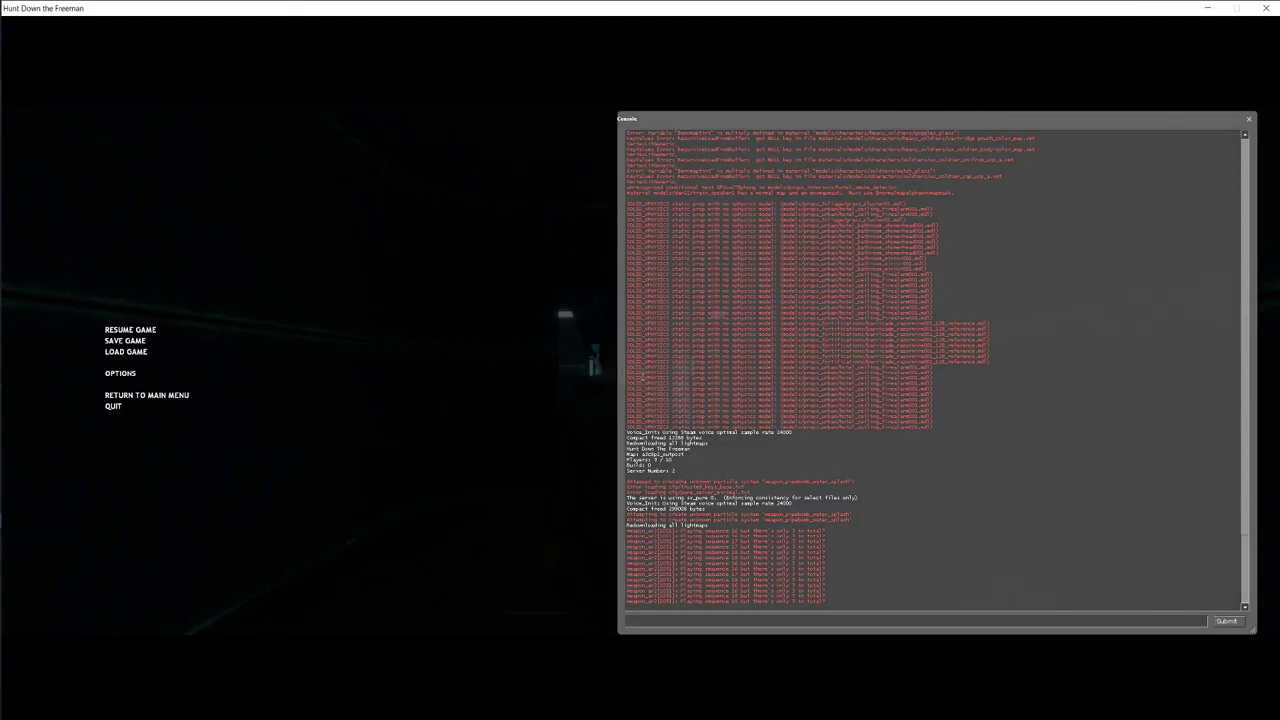
type("b")
type("uildcubemaps")
key("Return")
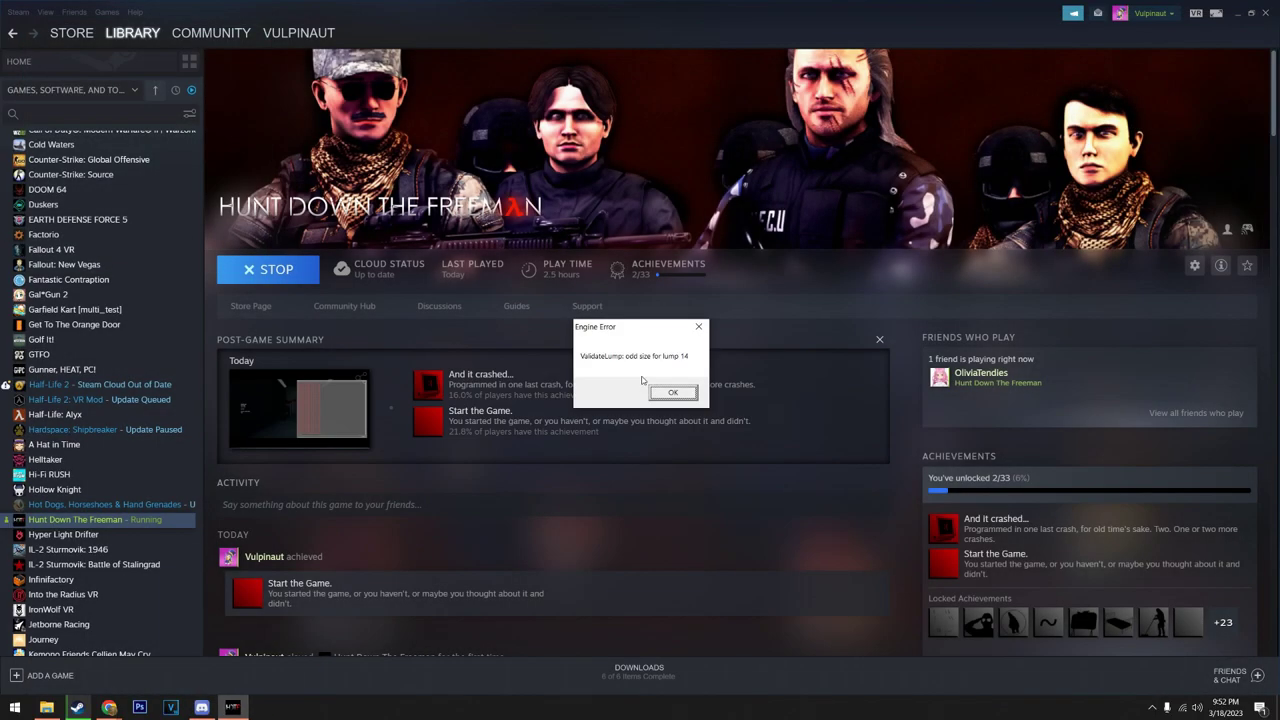
Dismiss the engine error, stop and confirm exiting the game, then relaunch it from Steam.
left_click(666, 393)
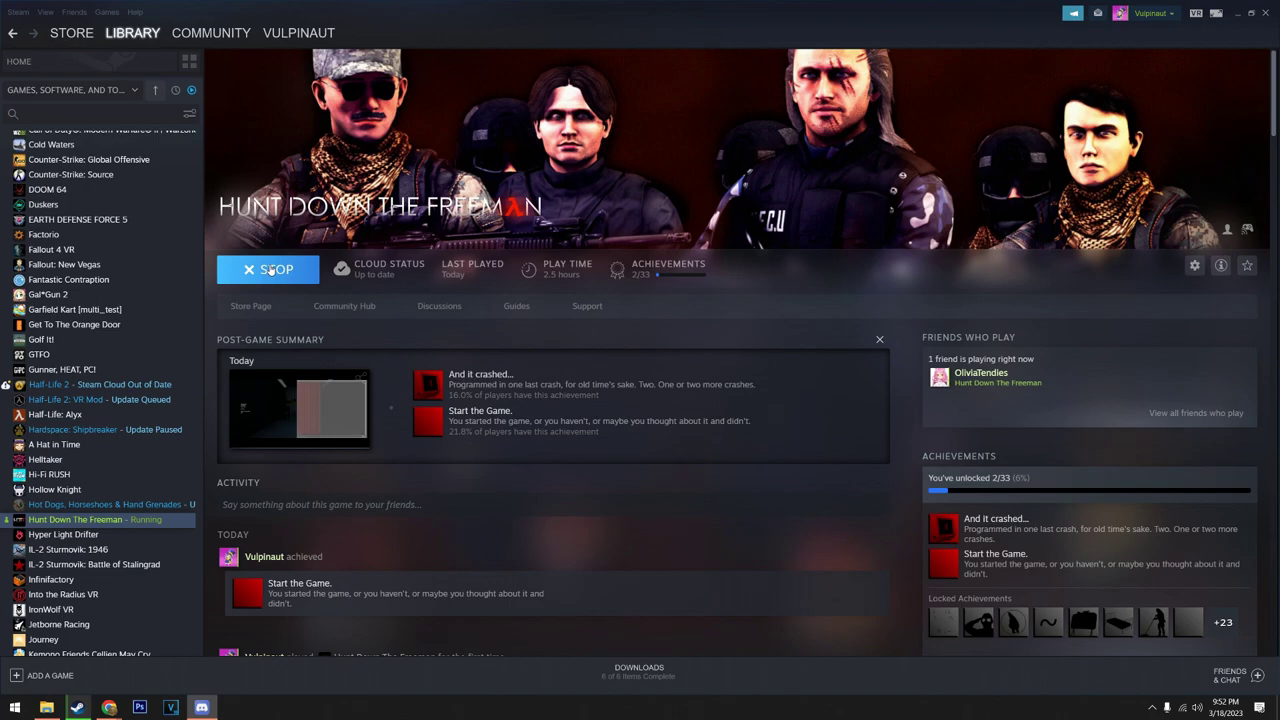
left_click(272, 270)
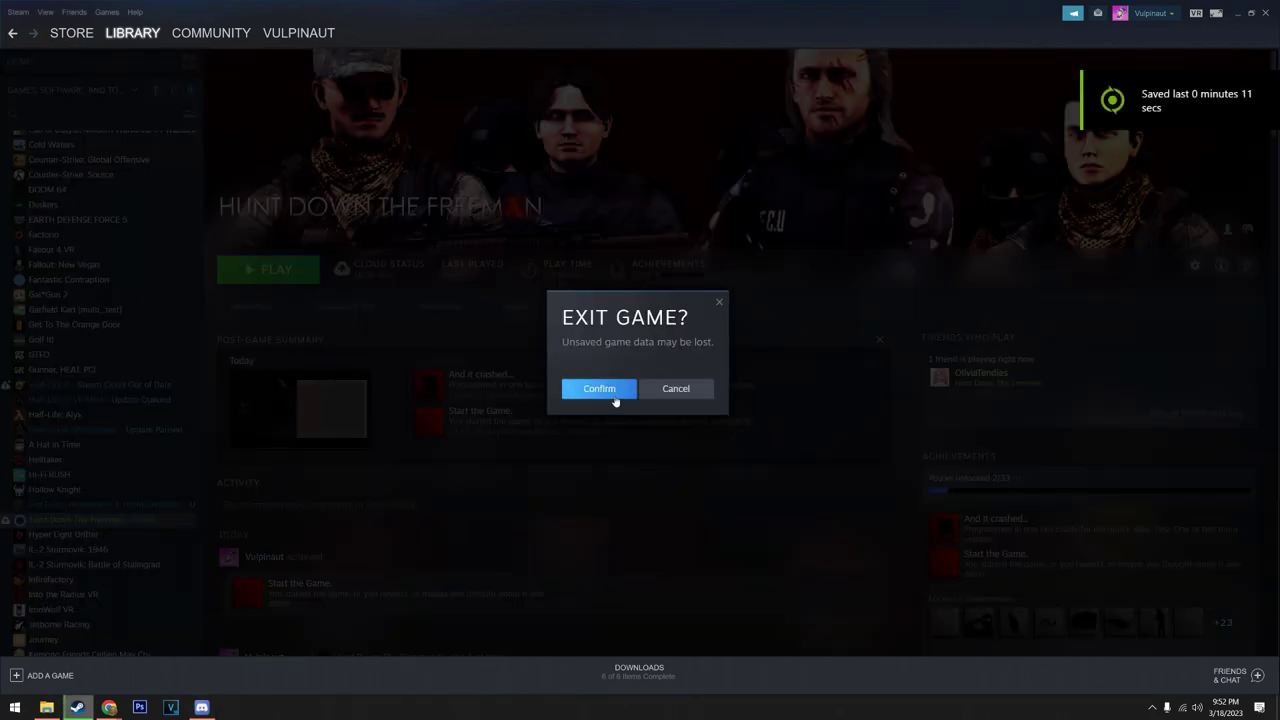
left_click(599, 388)
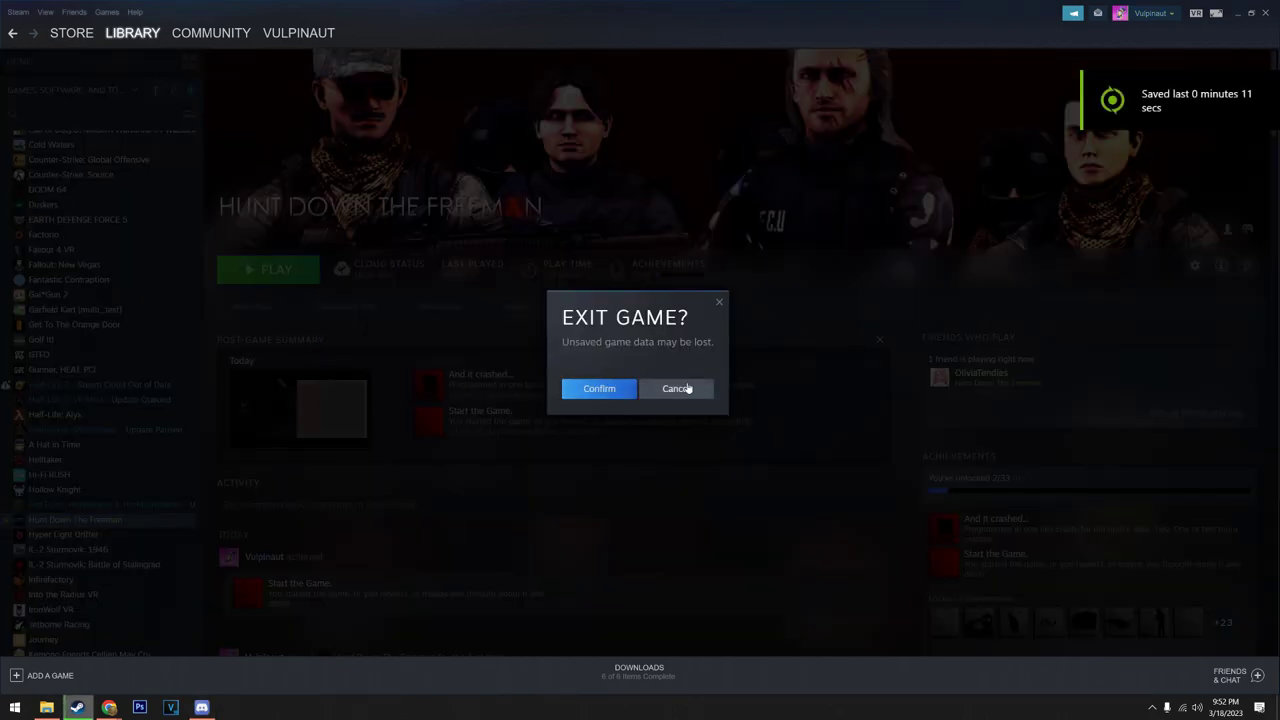
left_click(272, 270)
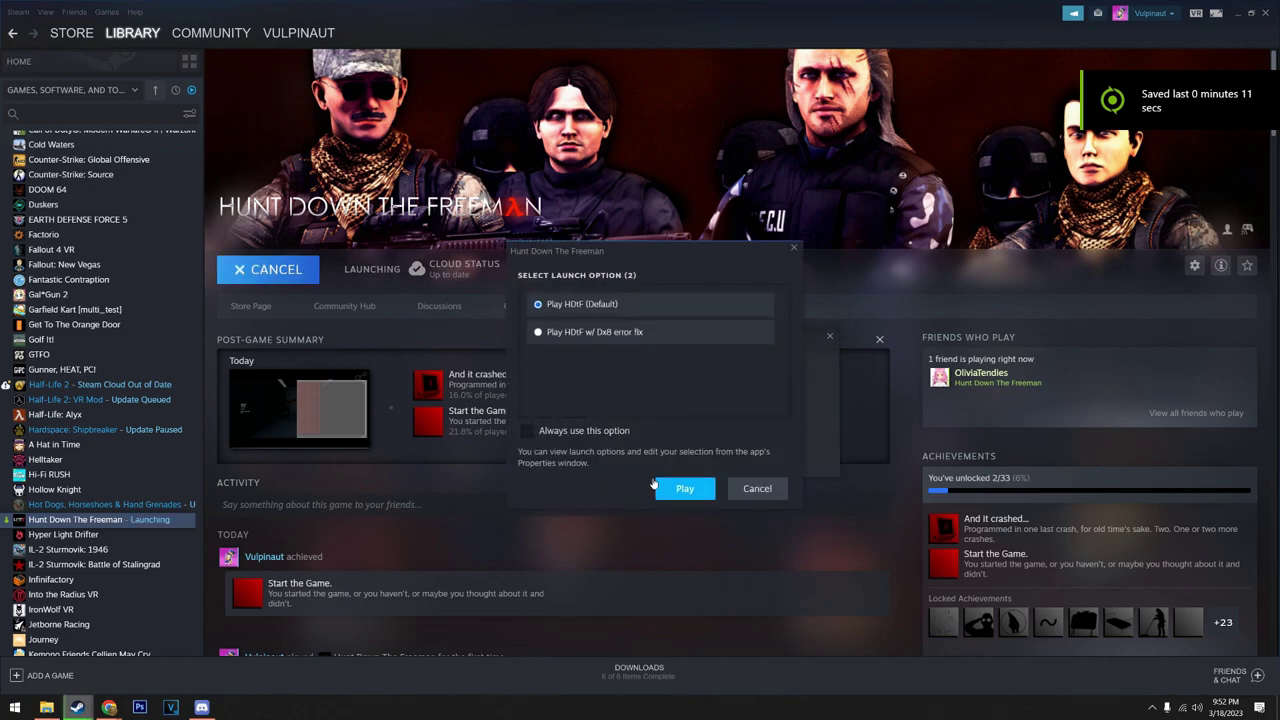
Start the game with the 'Play HDtF (Default)' launch option.
left_click(684, 488)
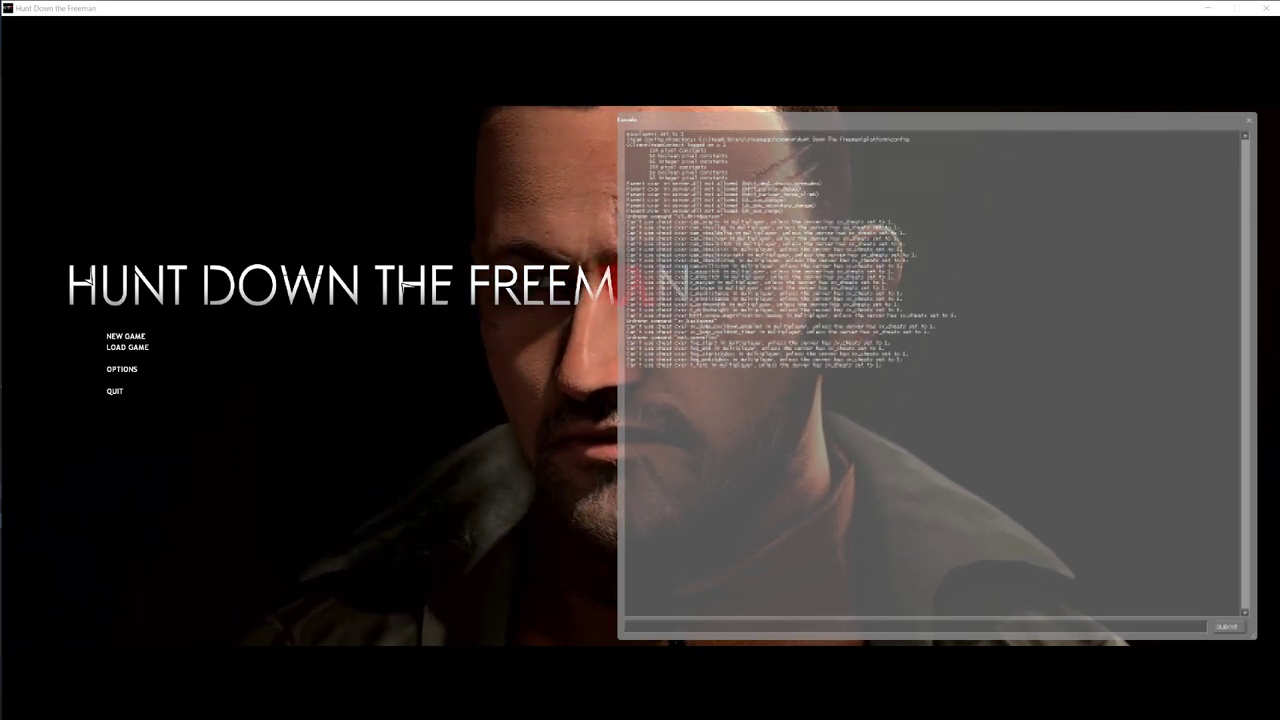
type("connect 66.30.222.77:27015")
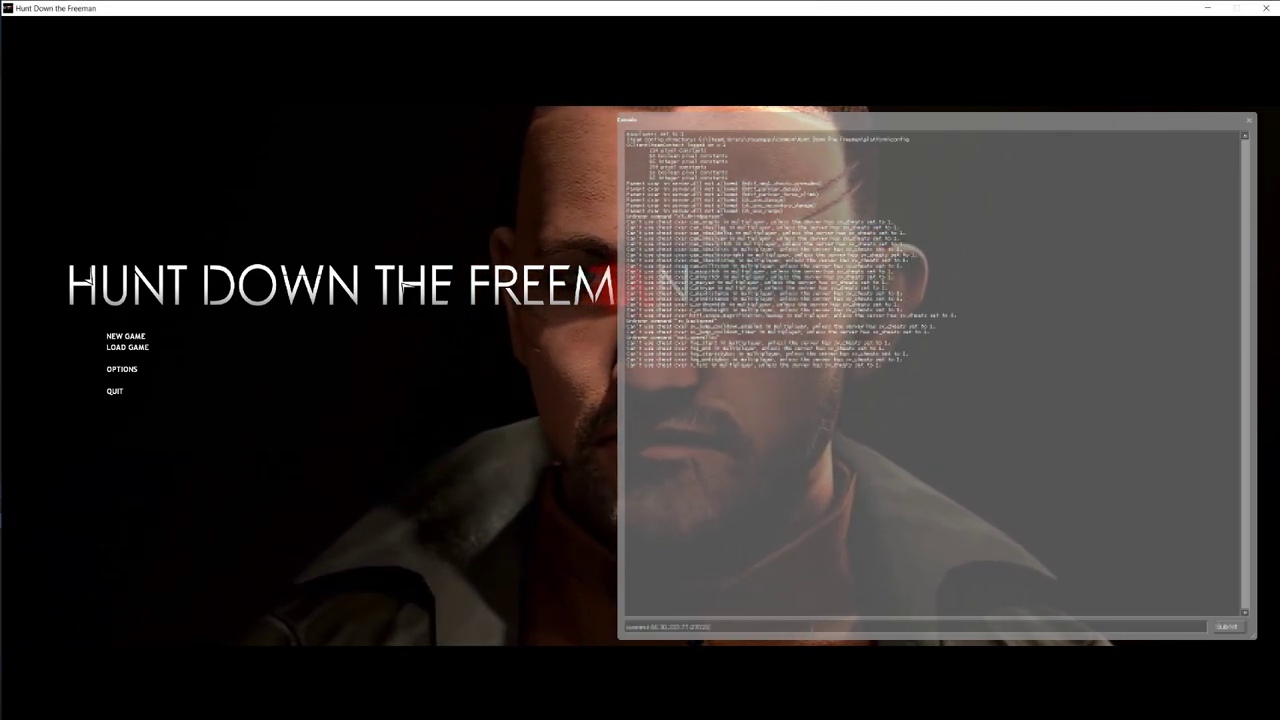
Connect to server 66.30.222.77:27015 from the console and load into the corridor level.
key("Return")
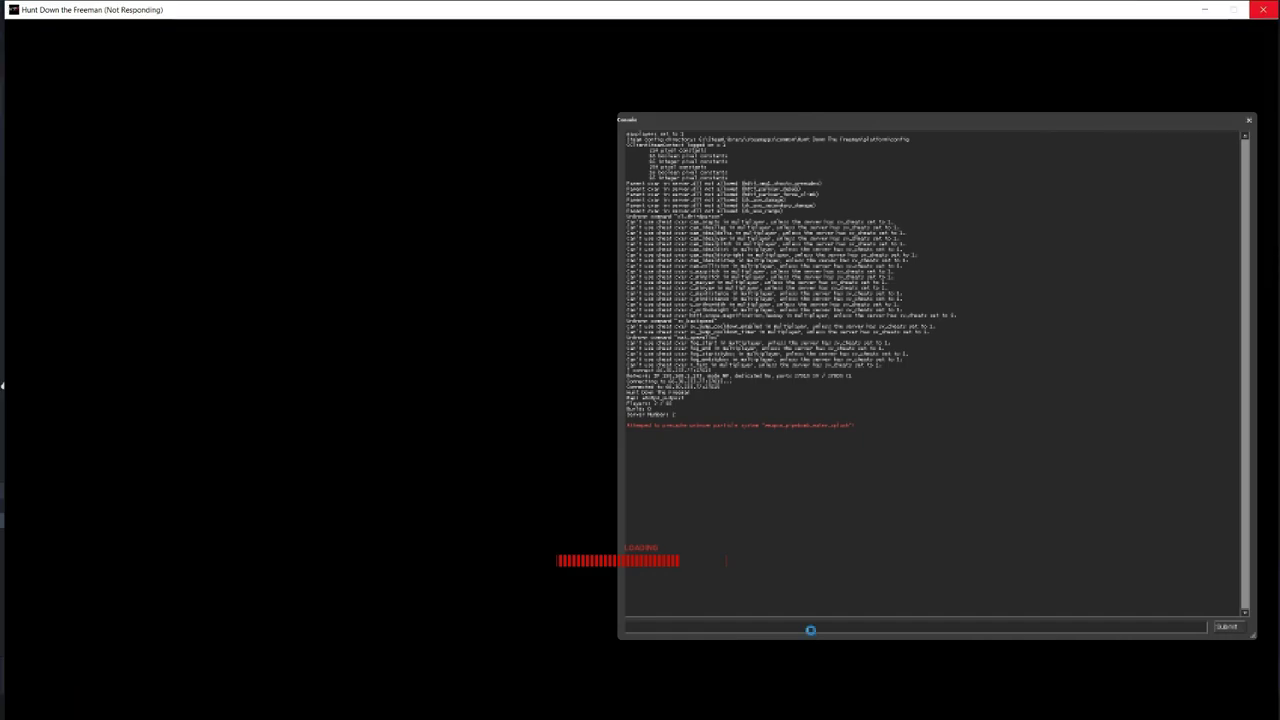
key("alt+F10")
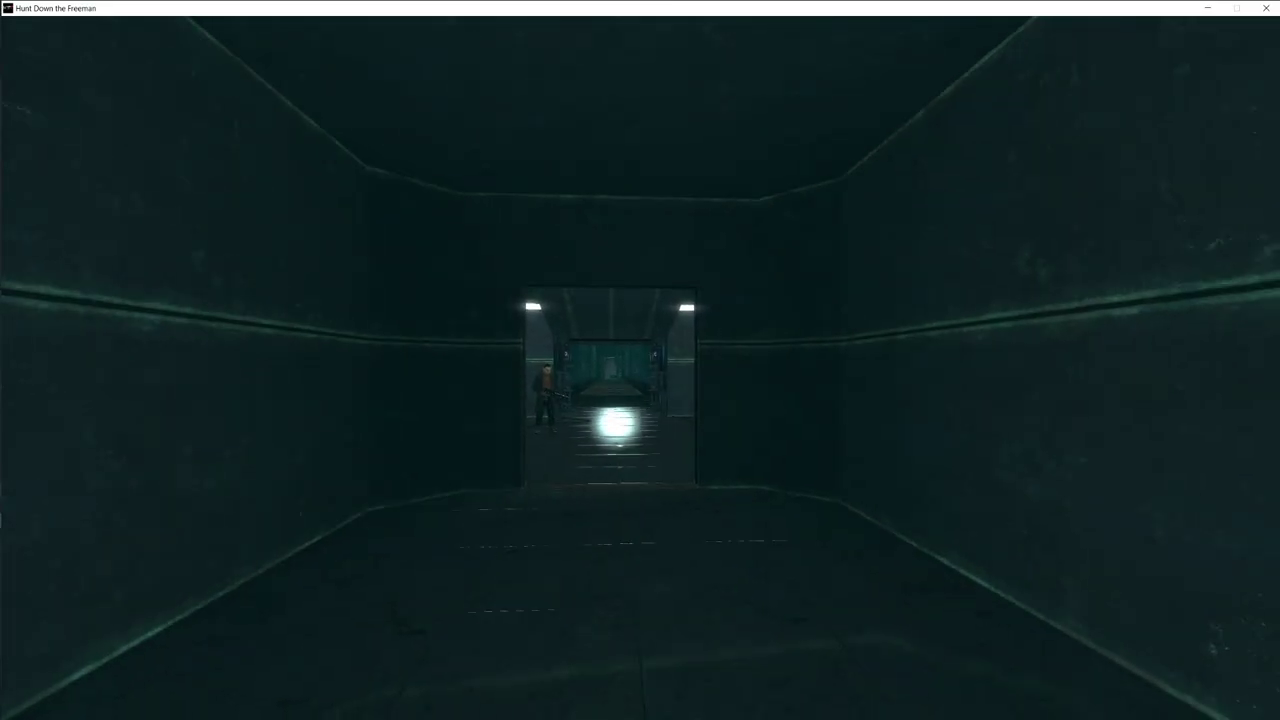
Walk through the lit corridor past the character and along the bridge, swinging the machete.
key("w")
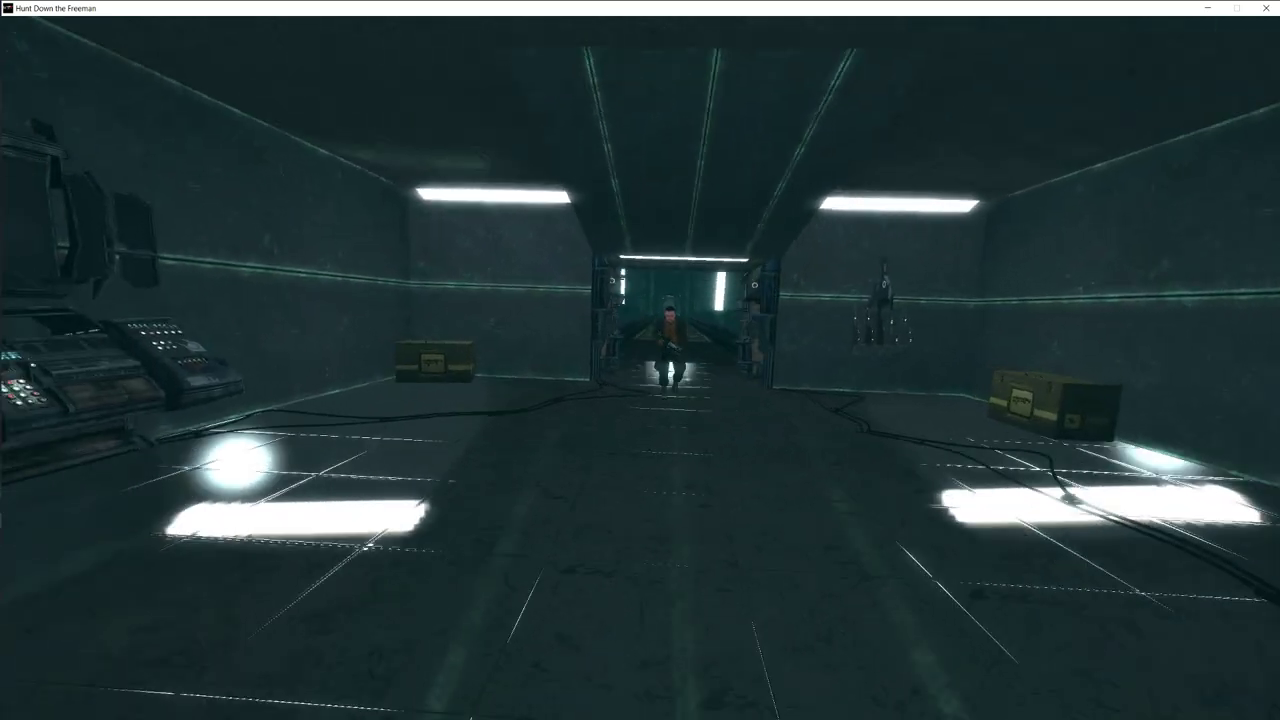
key("w")
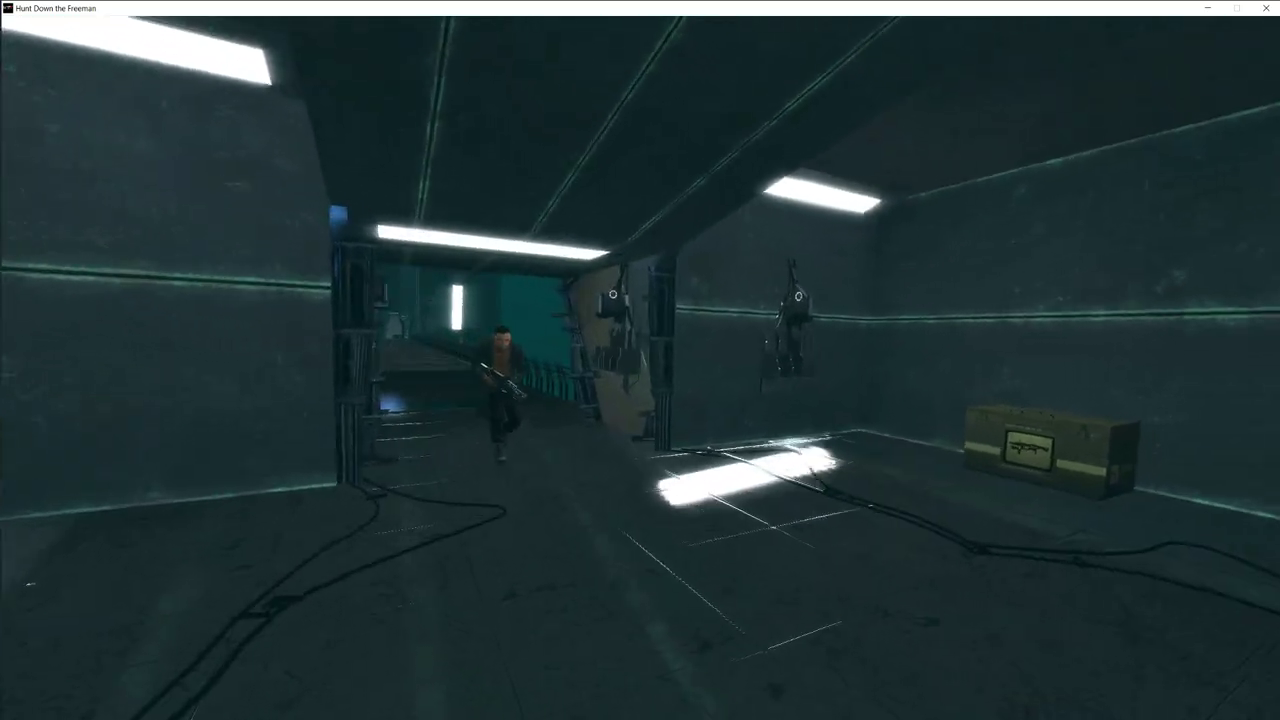
key("w")
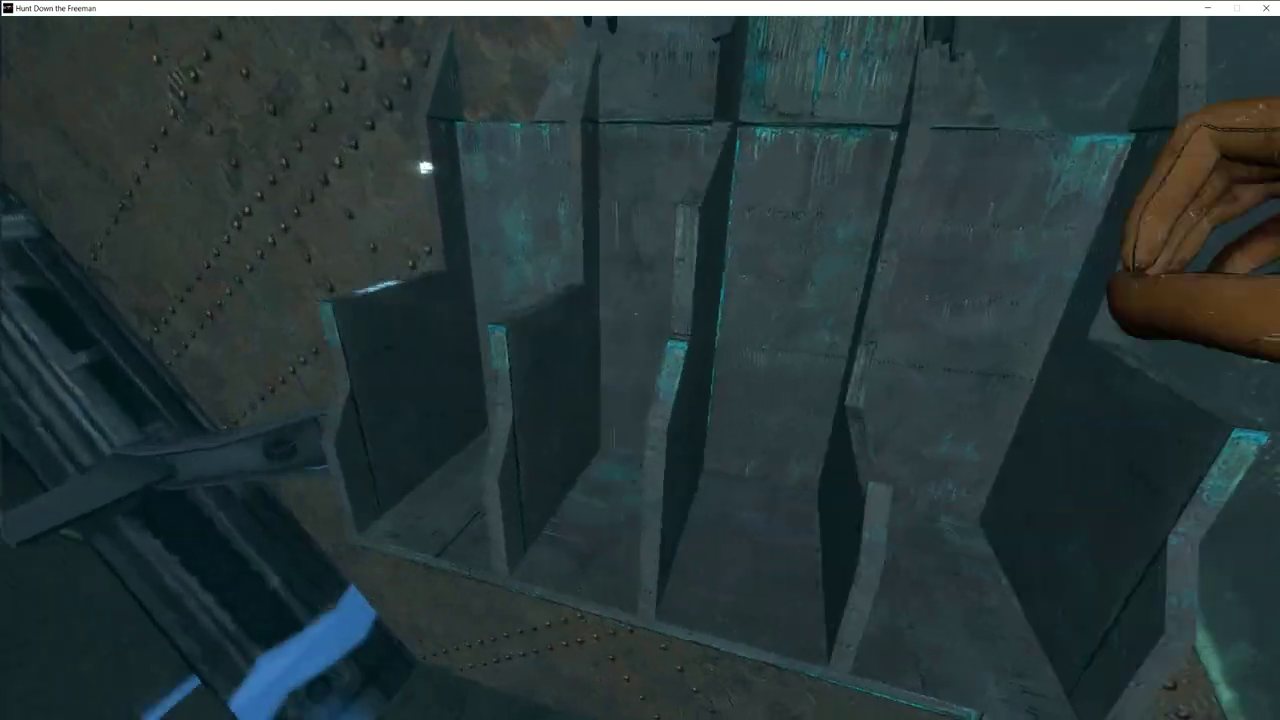
key("w")
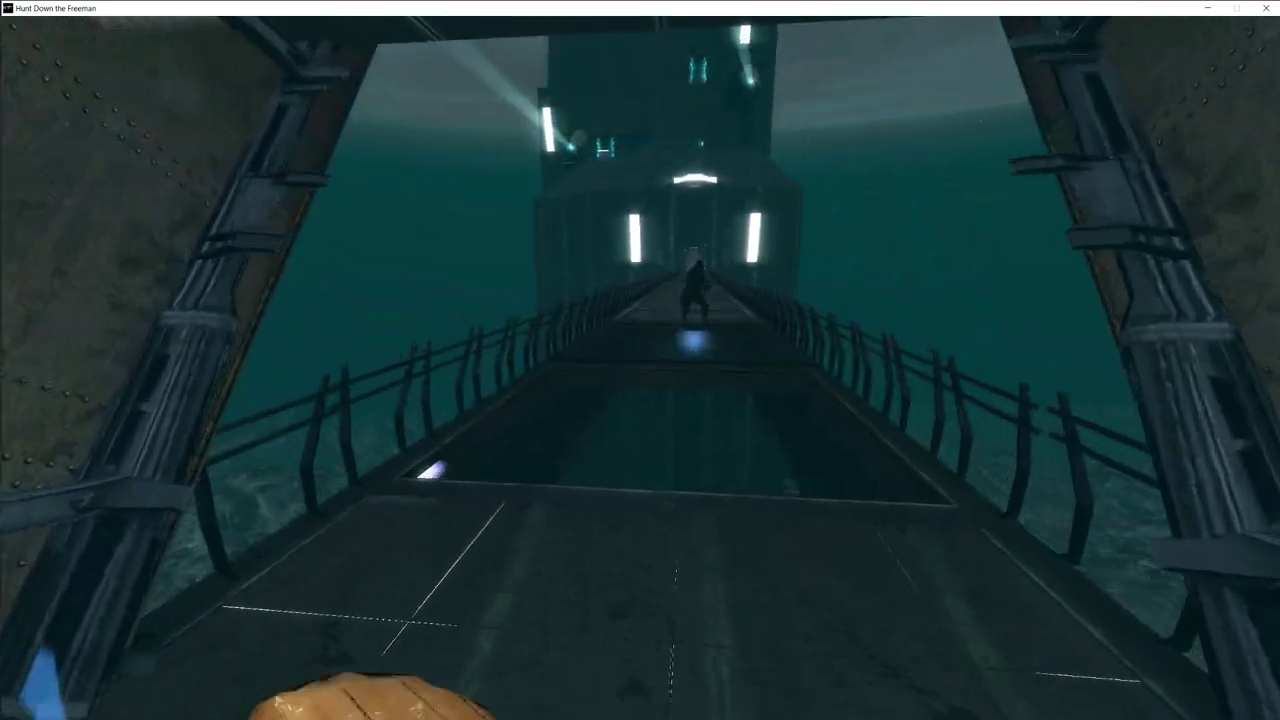
key("w")
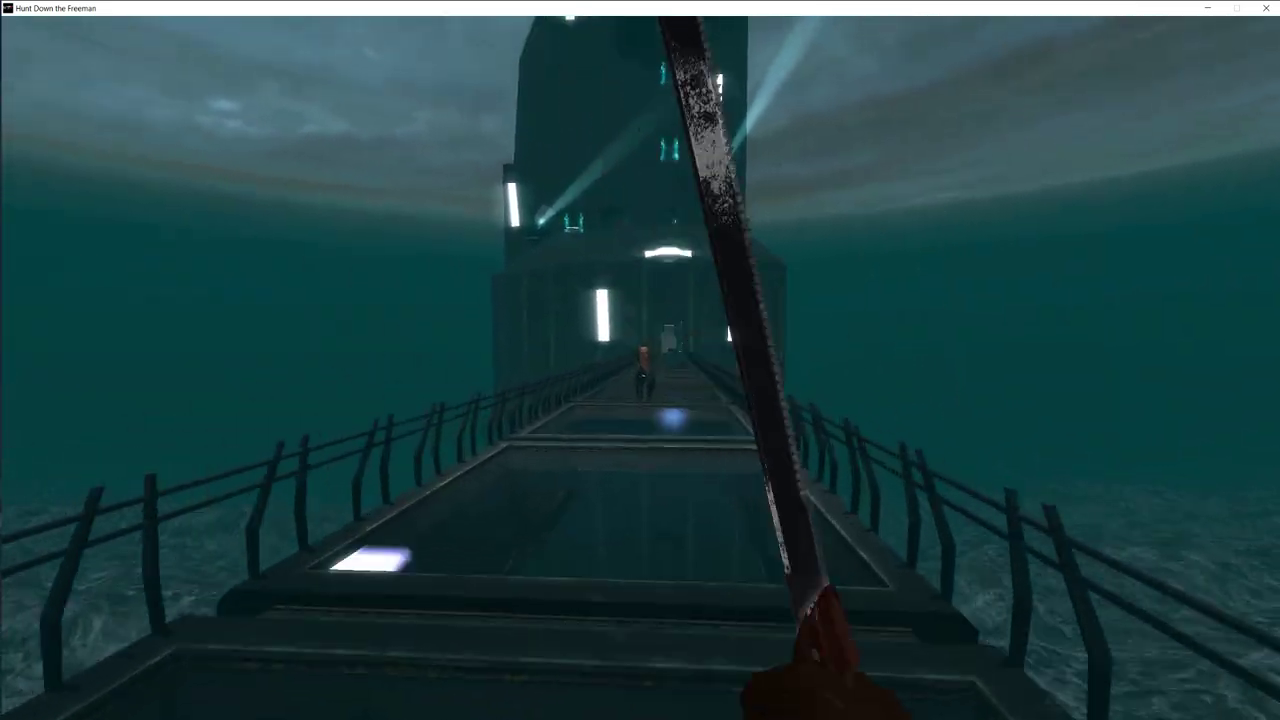
key("w")
left_click(640, 360)
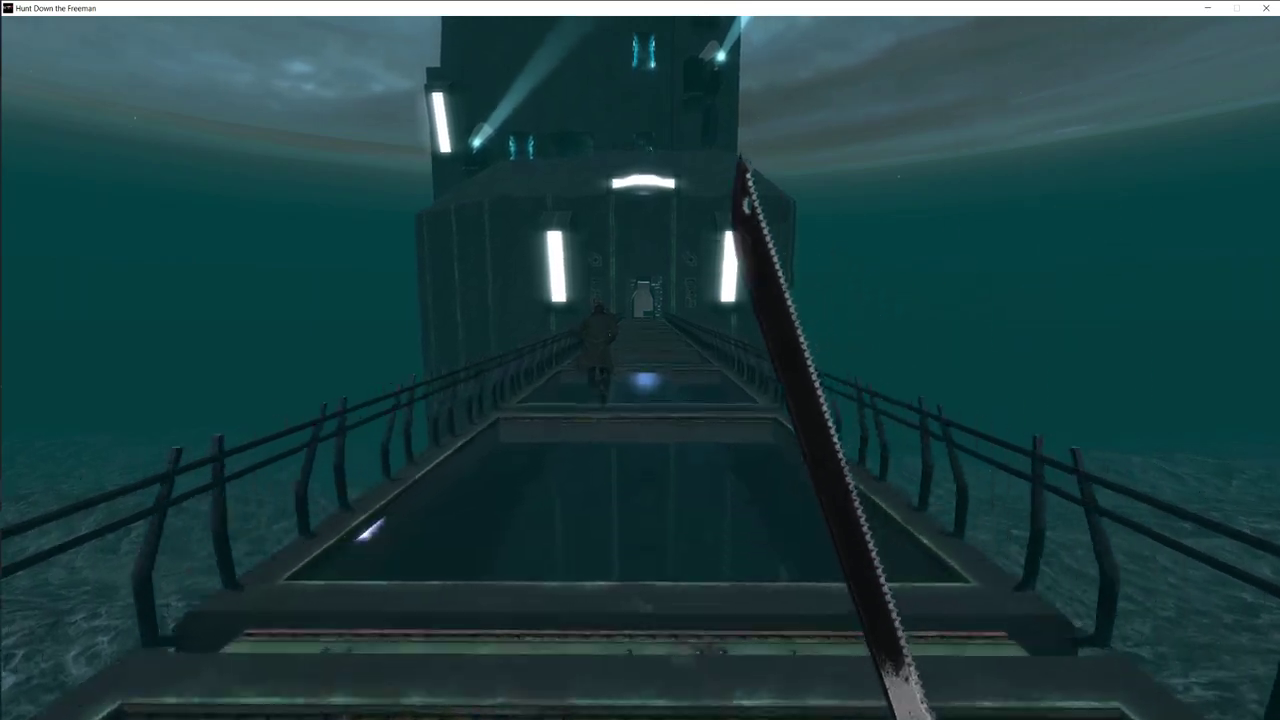
Chase the fleeing character through the tower into the lit chamber, attack, and drop into the vent.
key("w")
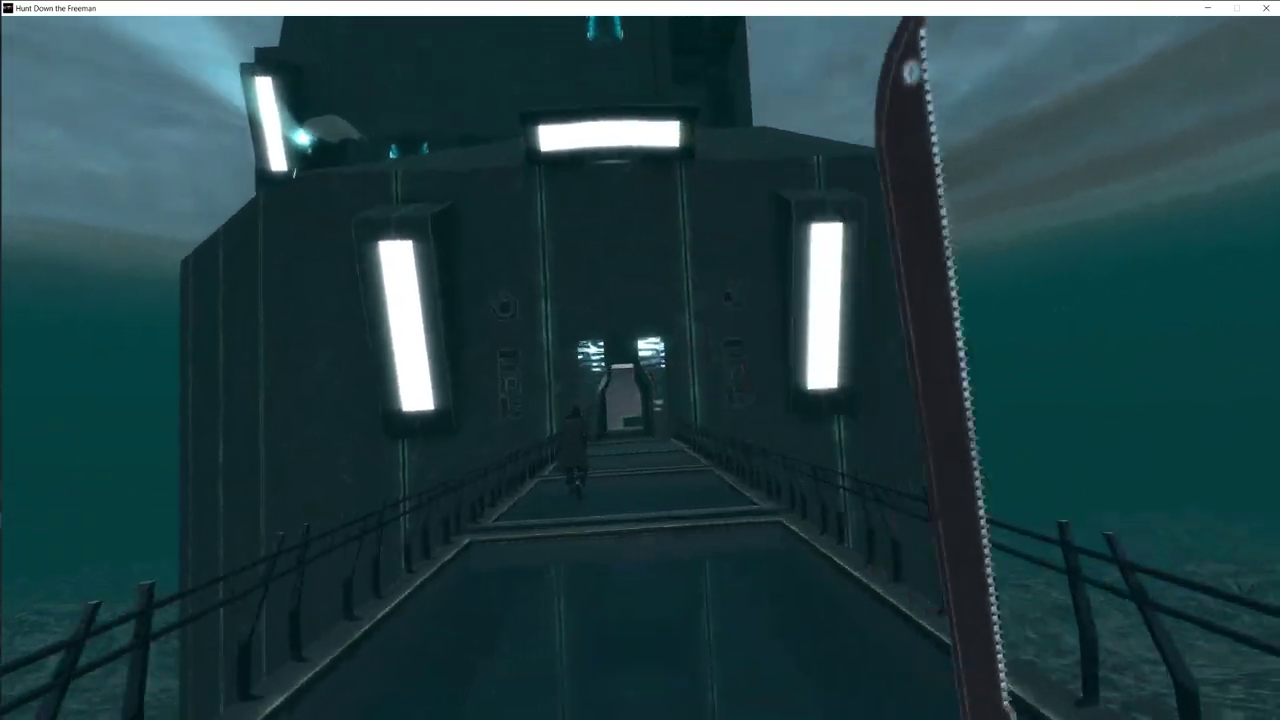
key("w")
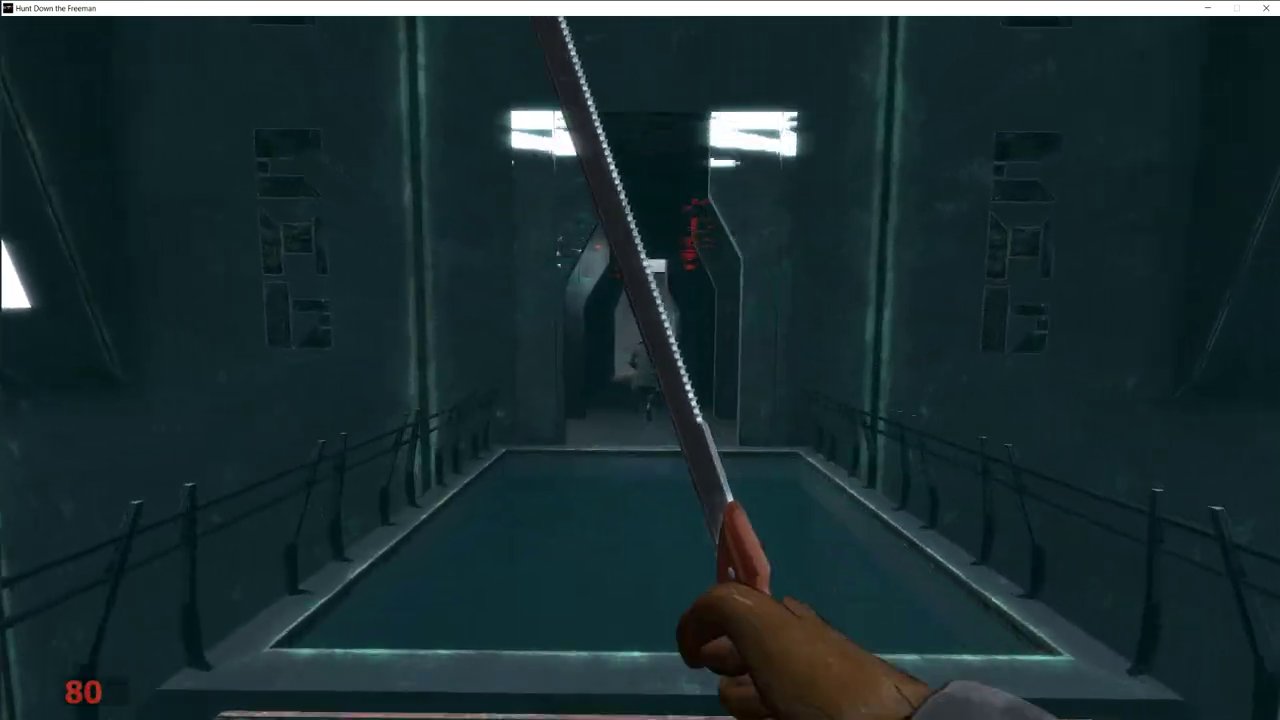
key("w")
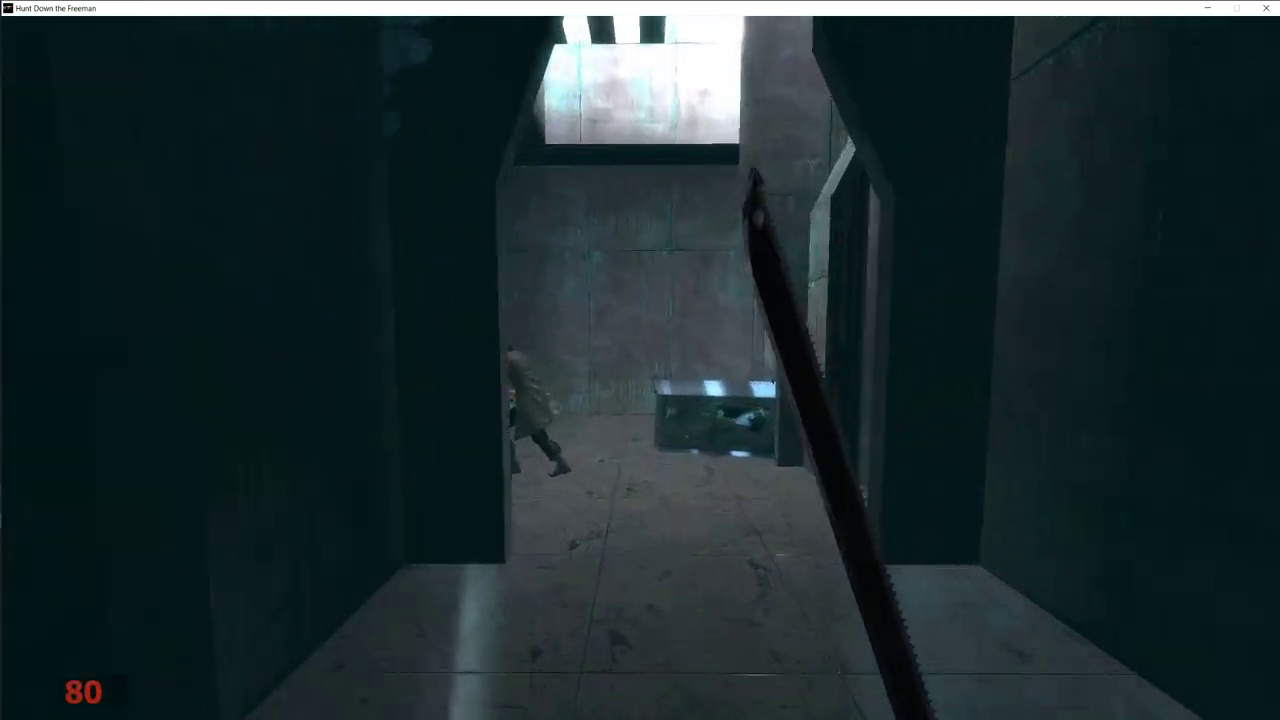
key("w")
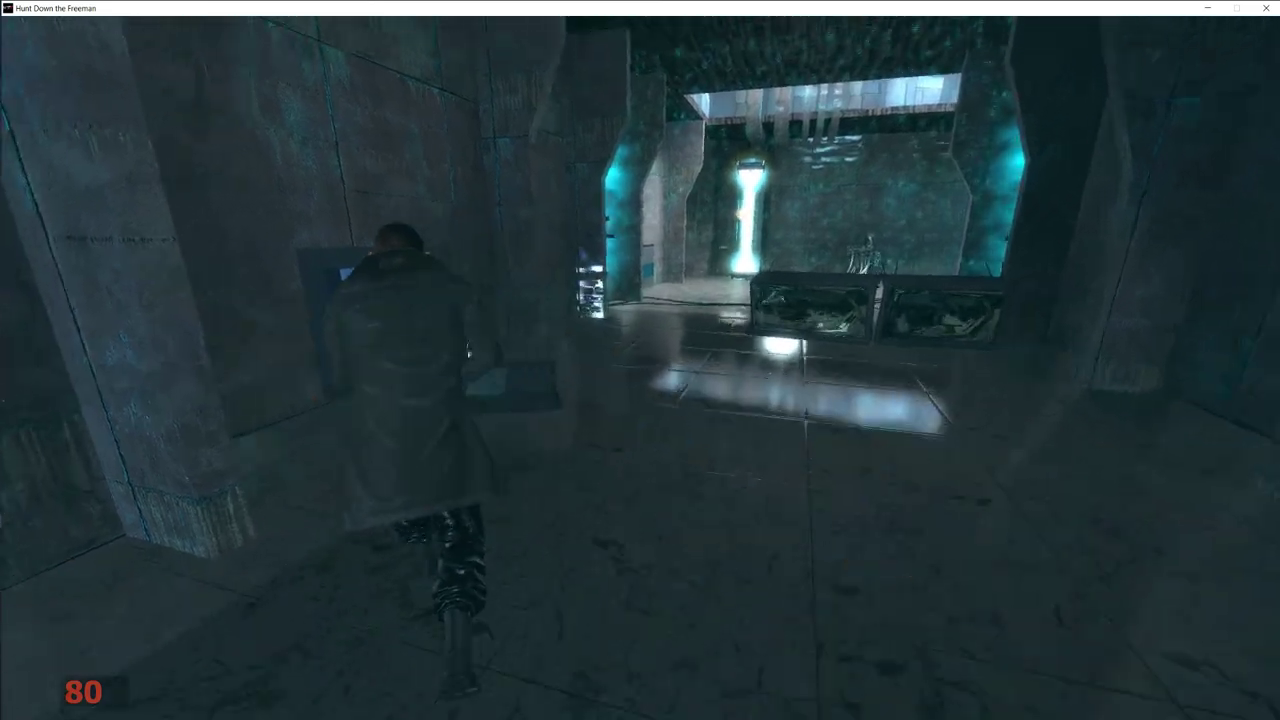
key("w")
left_click(640, 360)
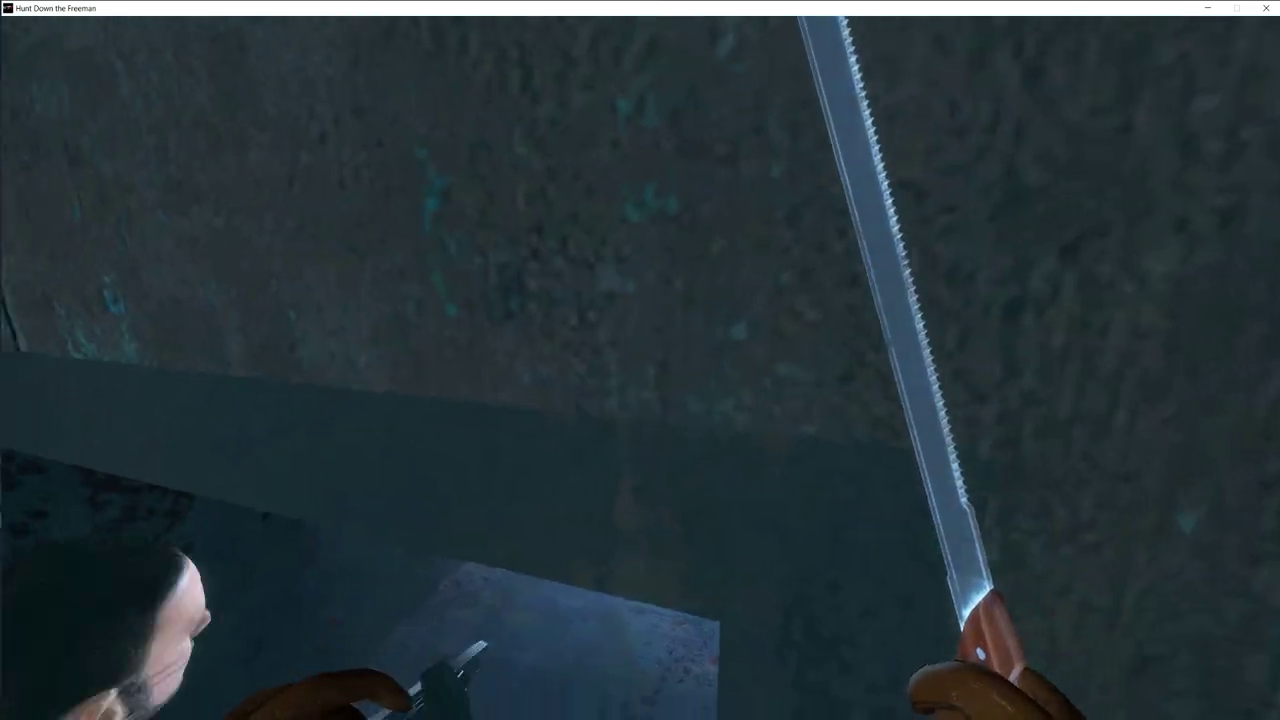
key("w")
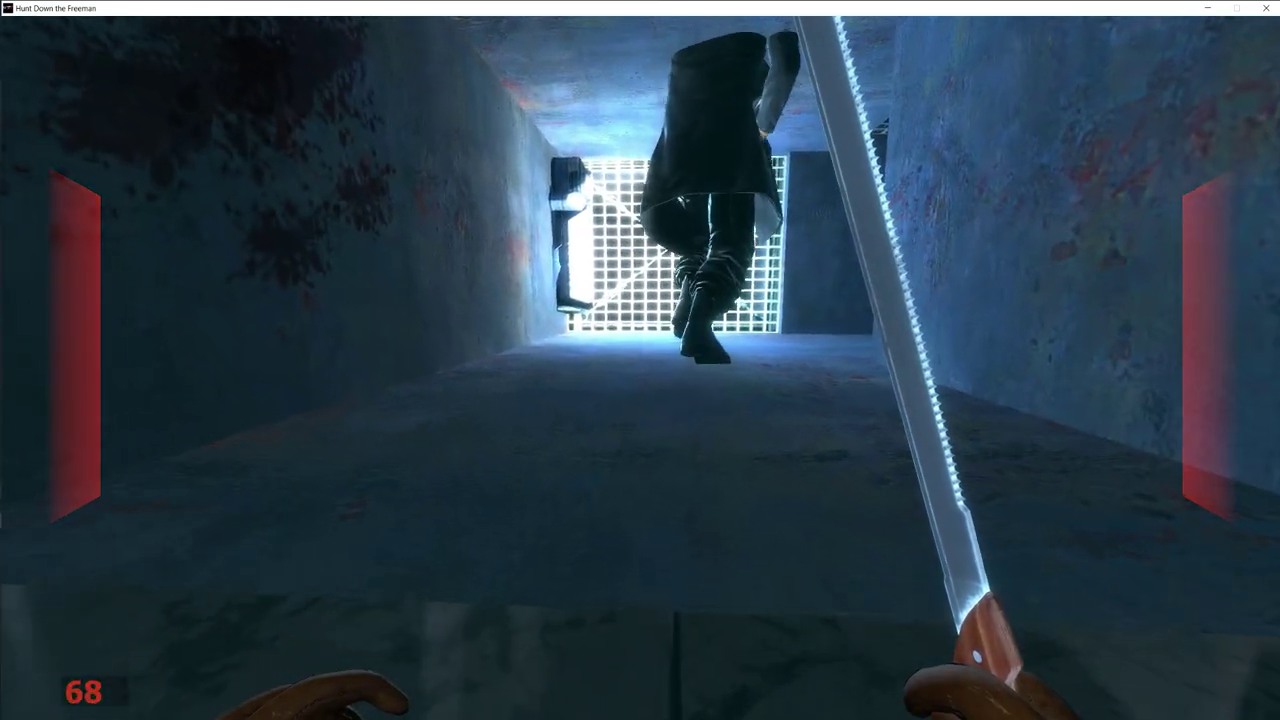